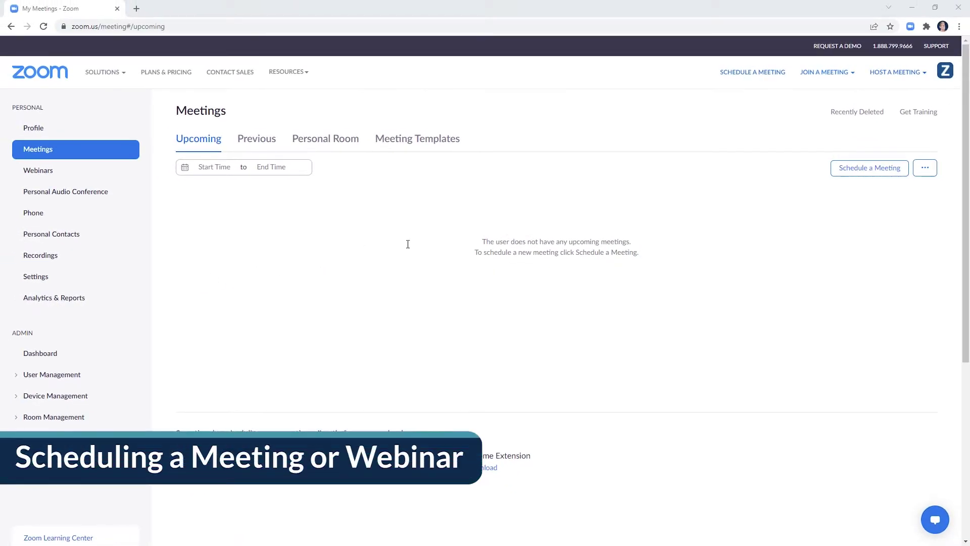
Begin a new meeting with Schedule a Meeting on the Meetings page
left_click(861, 177)
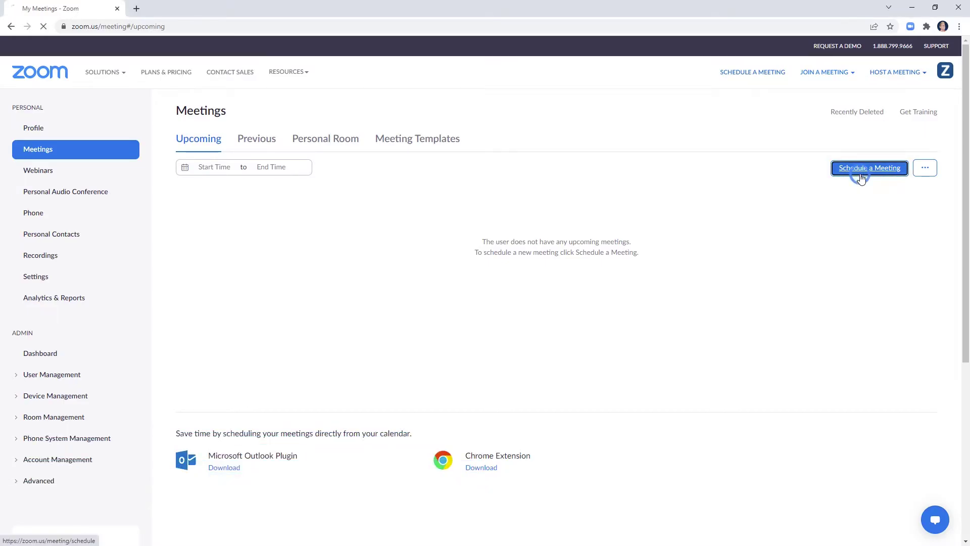
scroll(862, 180, "down", 5)
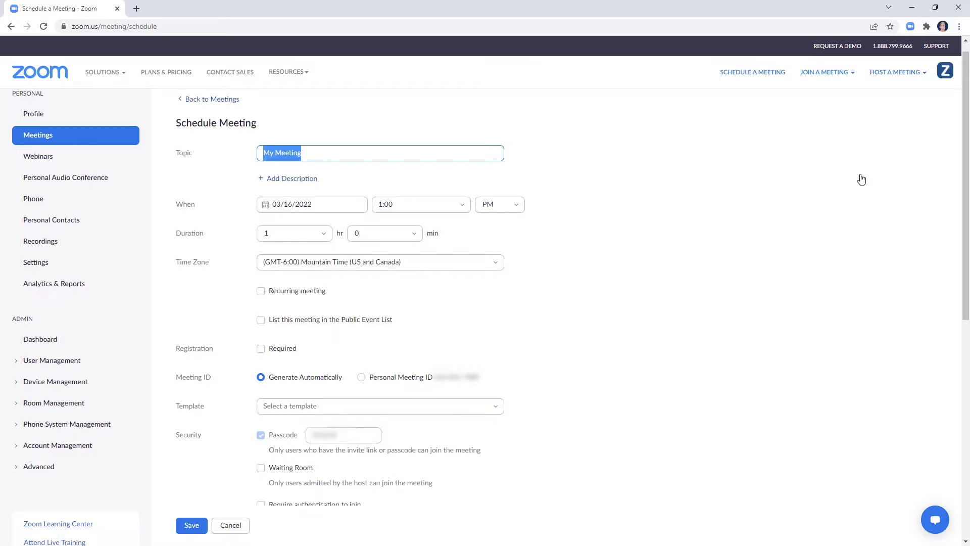
scroll(861, 179, "down", 5)
scroll(861, 178, "down", 3)
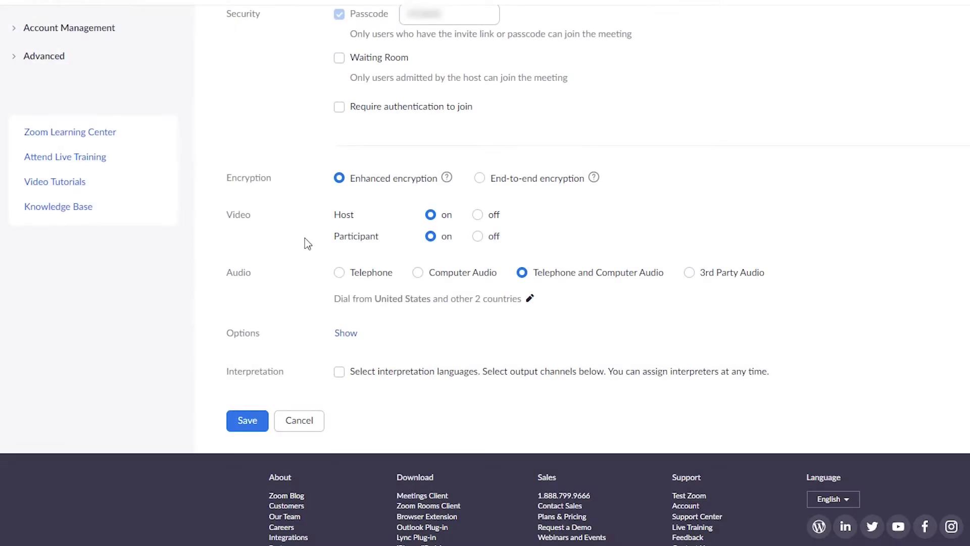
scroll(308, 243, "down", 2)
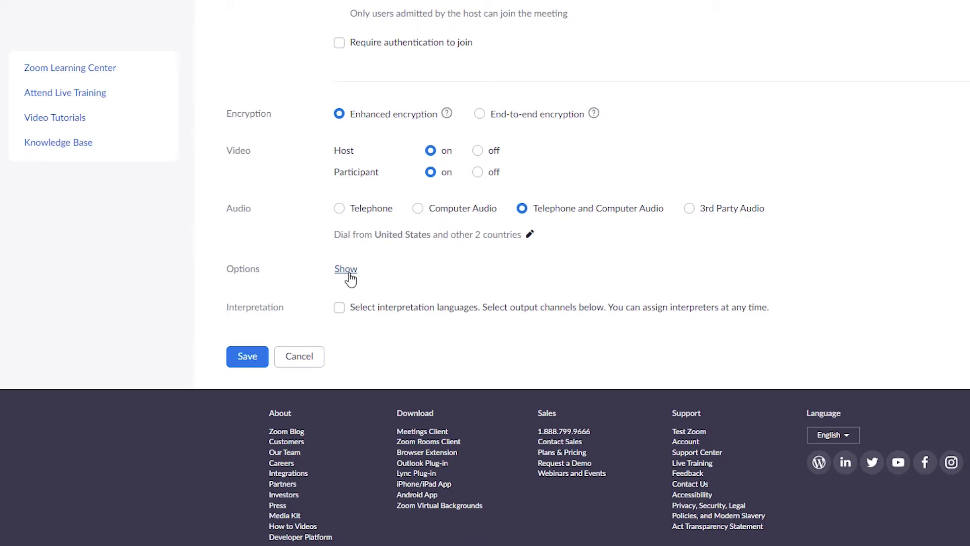
Reveal the additional options and schedule 'My Meeting' for 1:00–2:00 PM today
left_click(346, 270)
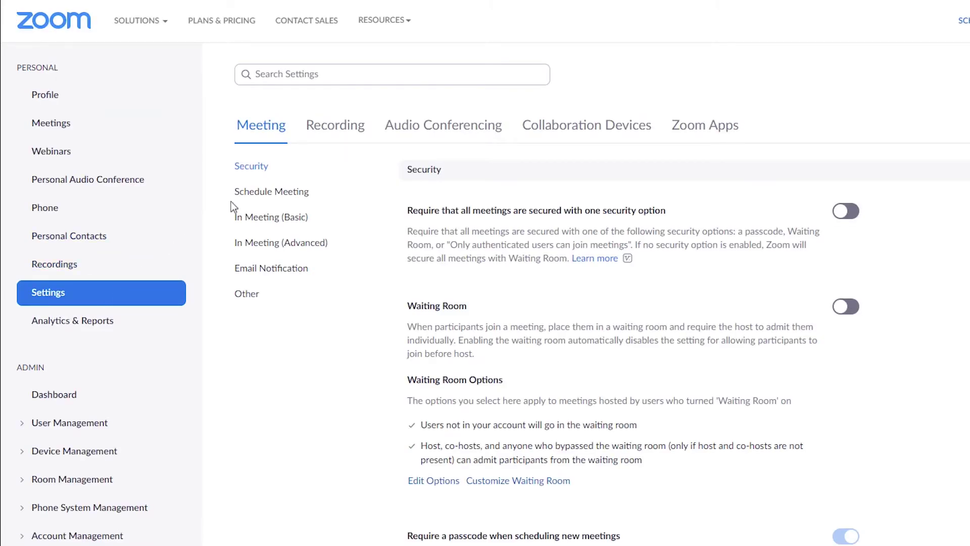
Jump to the Schedule Meeting section of the account's Meeting settings
left_click(238, 194)
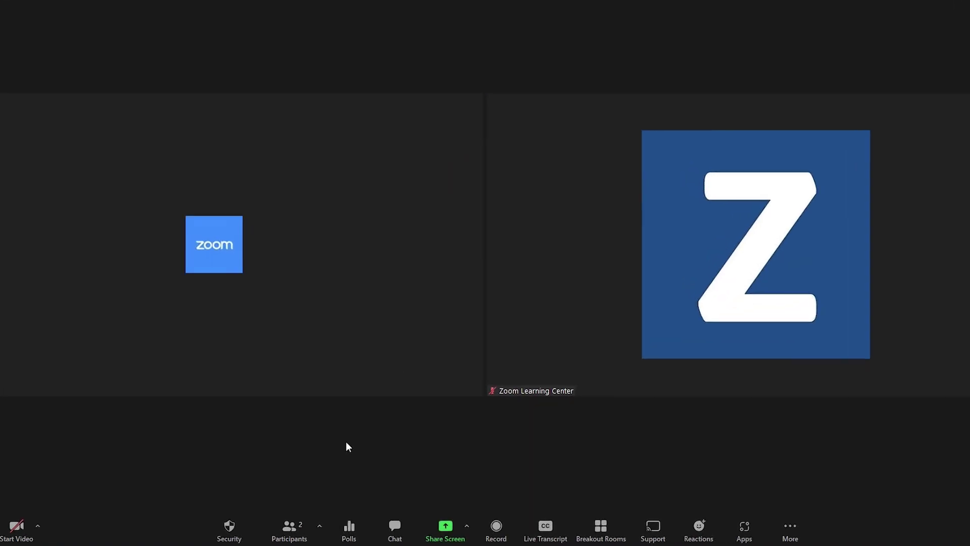
Review the mute-on-entry, self-unmute and self-rename participant options, then close the participants list
left_click(266, 522)
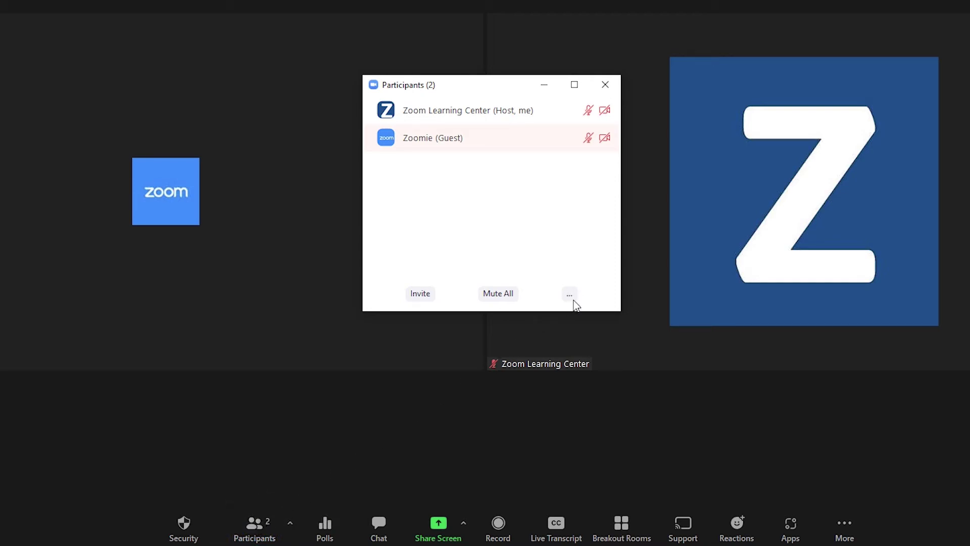
left_click(571, 295)
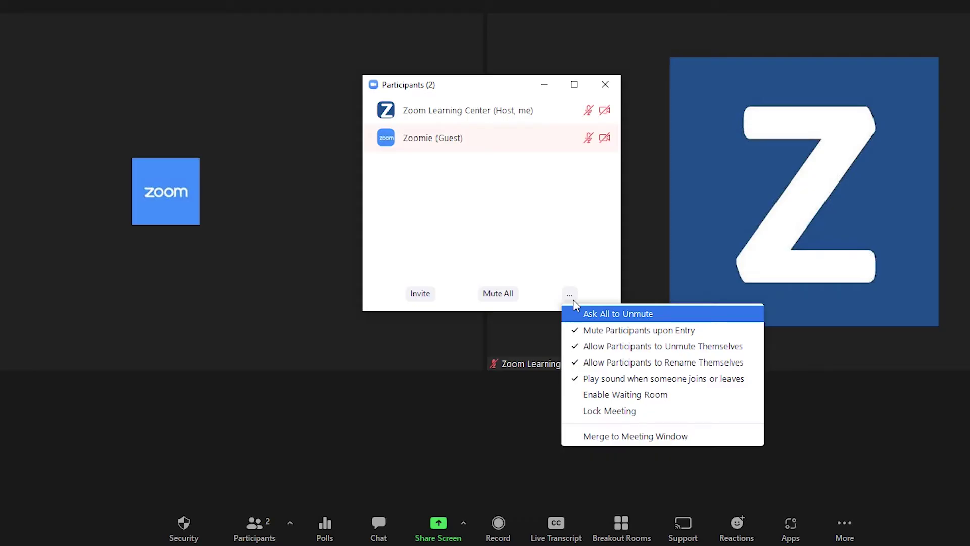
key("Down")
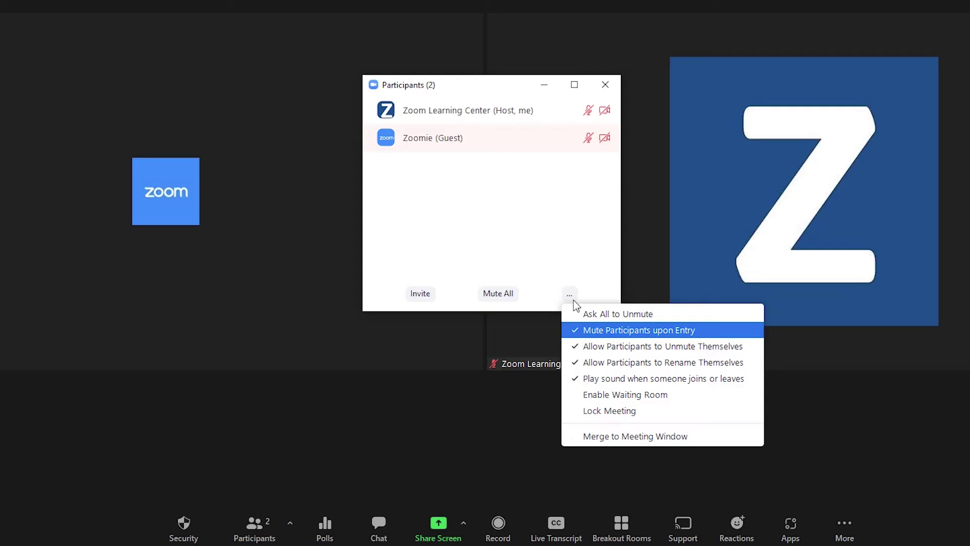
key("Down")
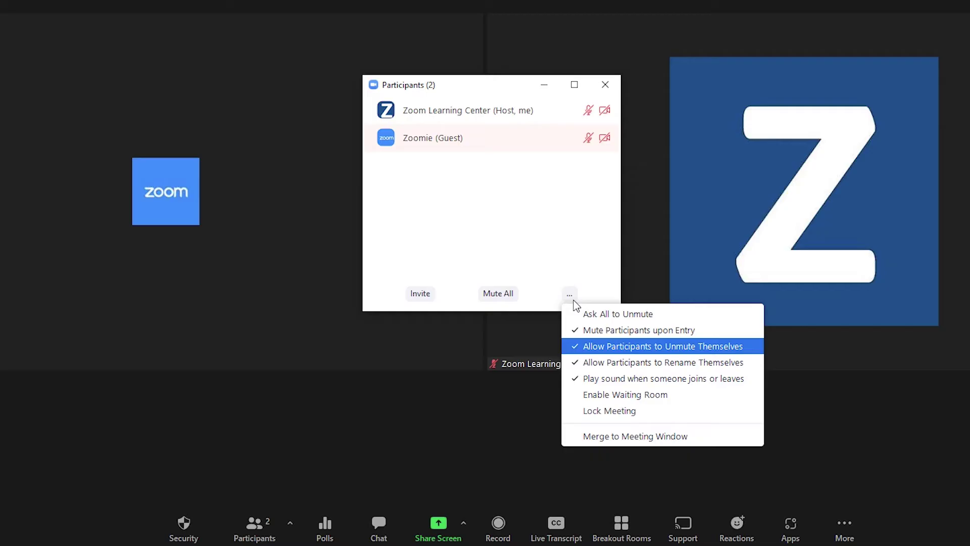
key("Down")
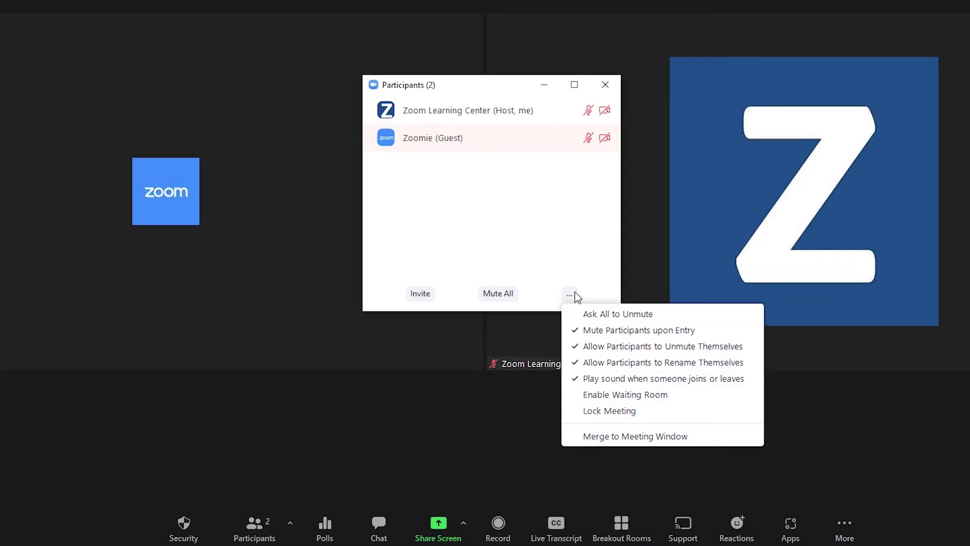
left_click(605, 84)
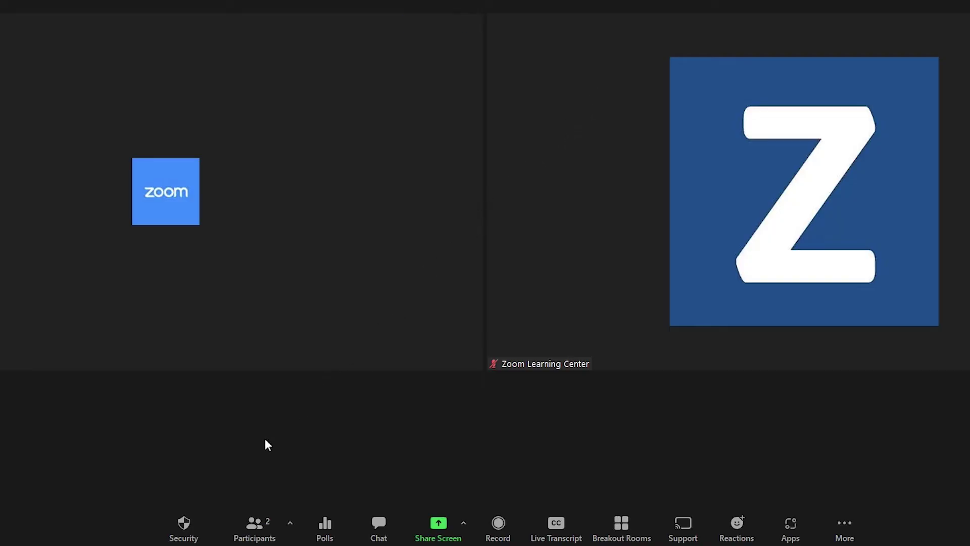
Choose Hide Profile Pictures from the meeting's Security menu
left_click(185, 526)
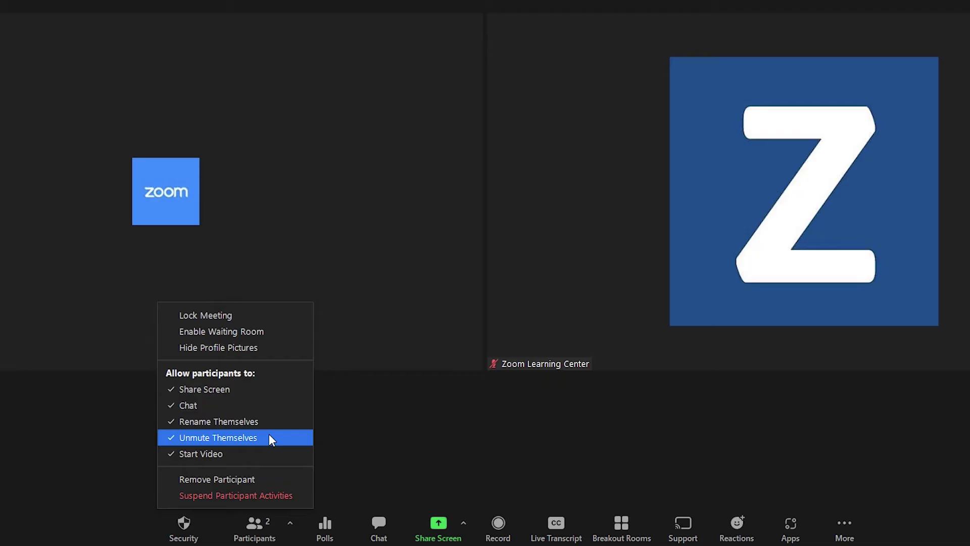
left_click(275, 350)
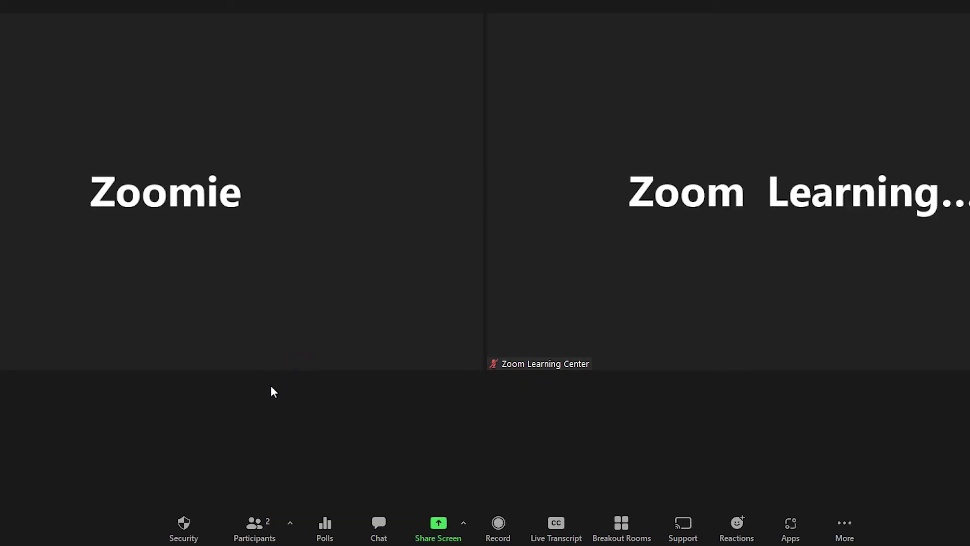
Show the guest participant's extra actions, including host and co-host roles, in the participants list
left_click(255, 524)
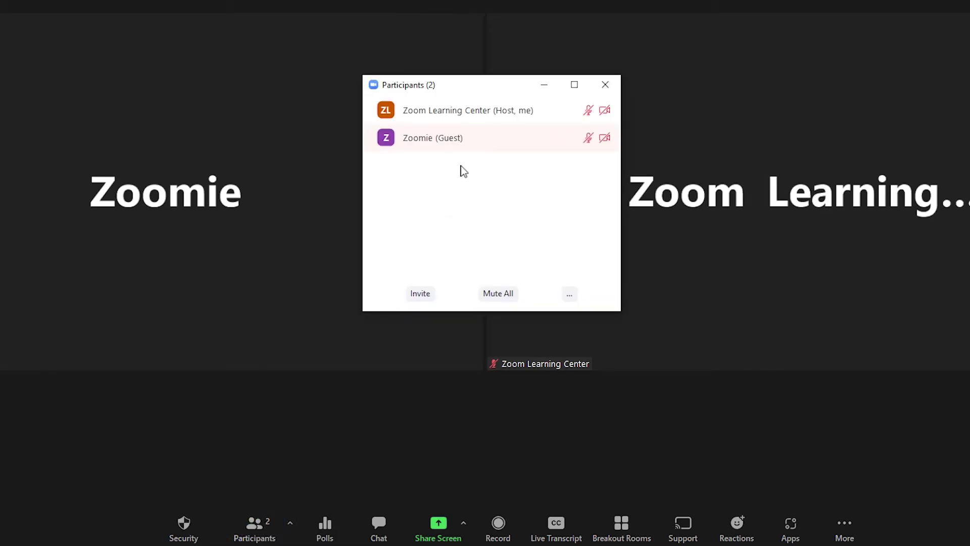
mouse_move(456, 138)
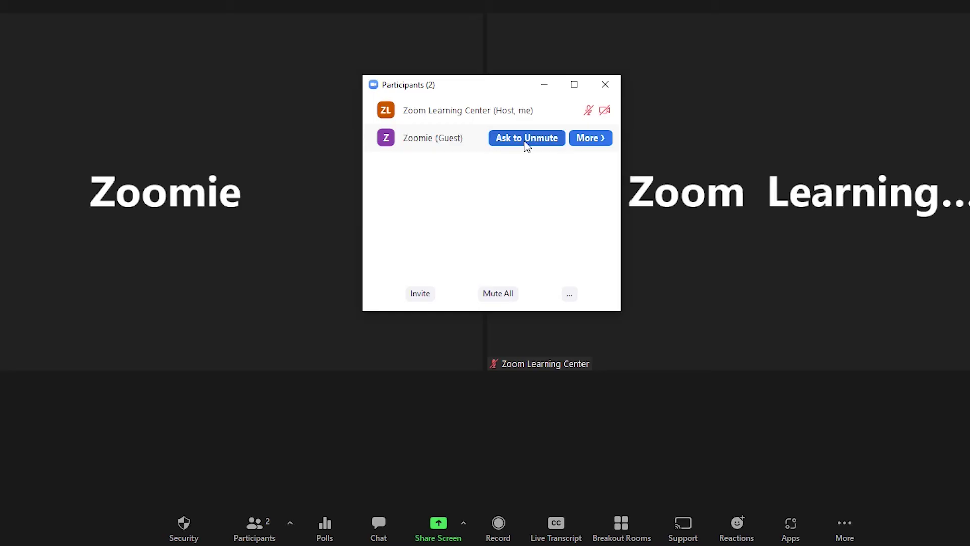
left_click(588, 142)
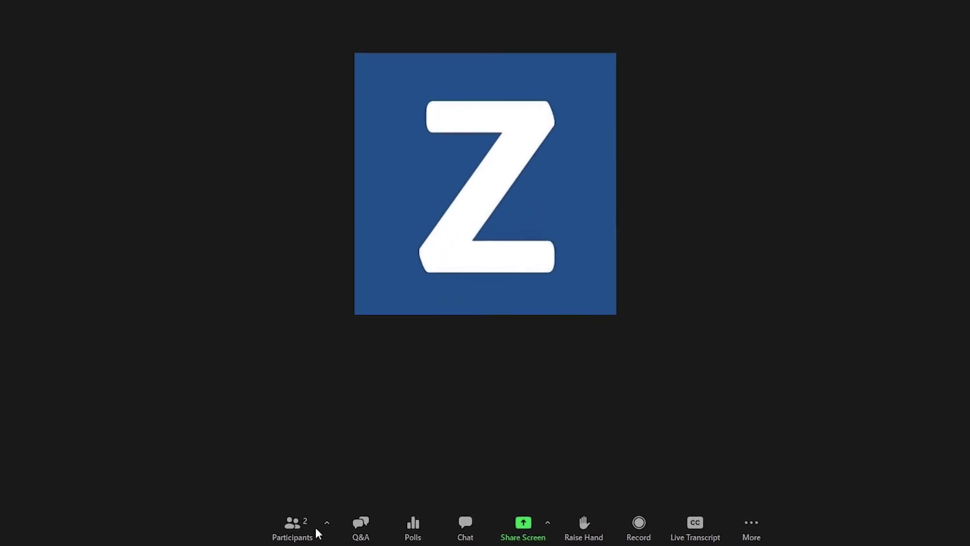
Allow the webinar attendee Zoomie to talk from the Attendees list
left_click(307, 529)
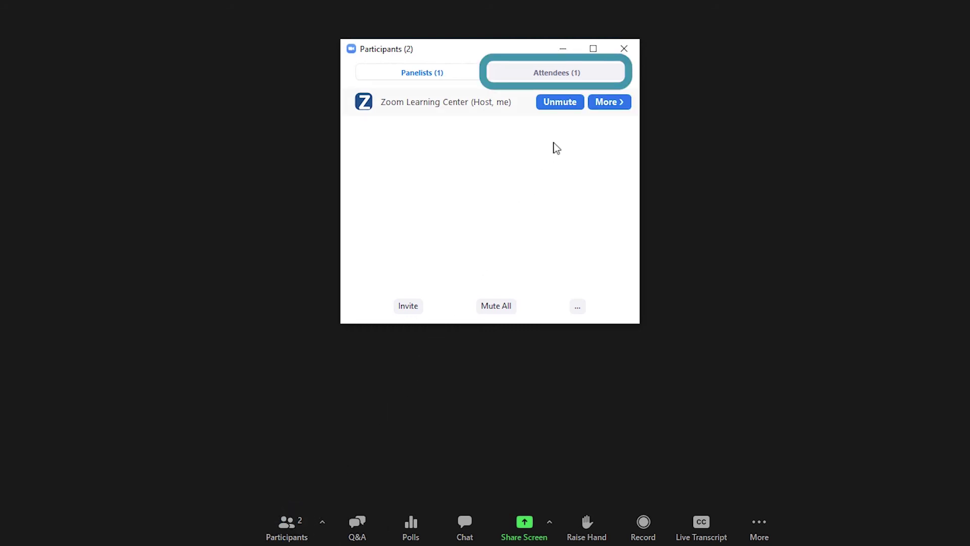
left_click(600, 73)
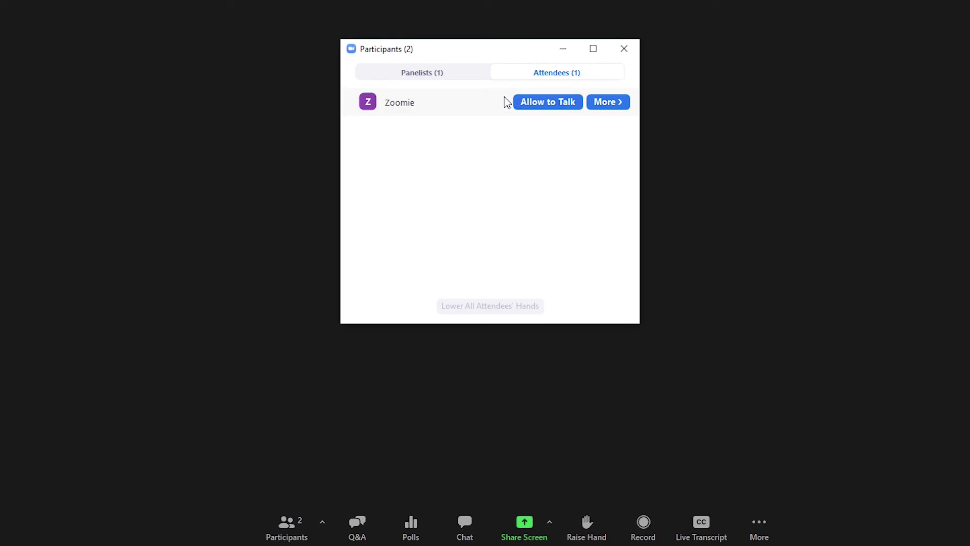
mouse_move(456, 103)
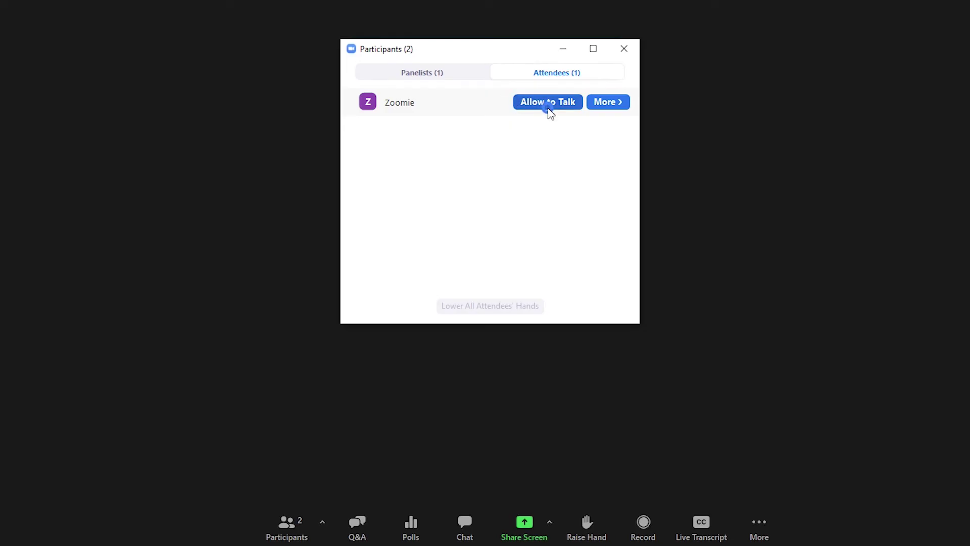
left_click(548, 102)
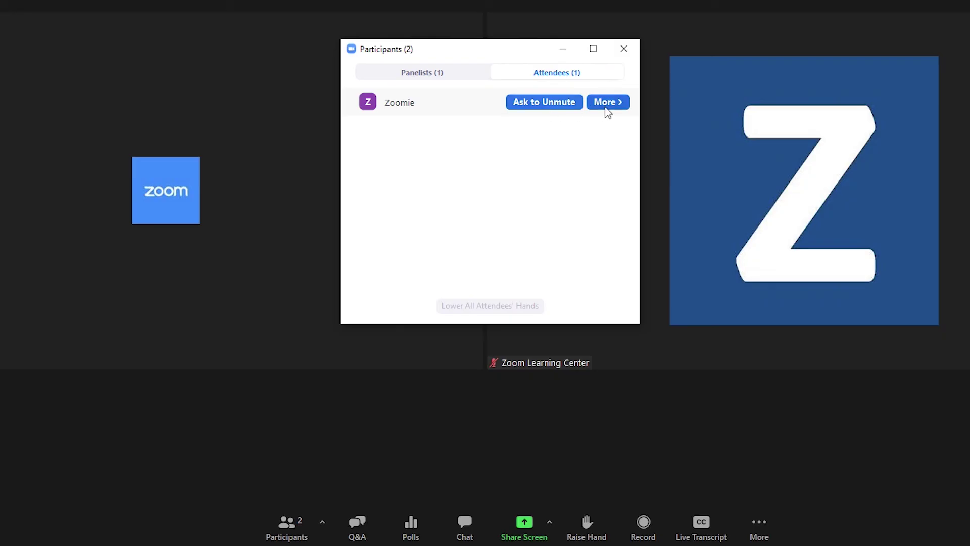
left_click(607, 106)
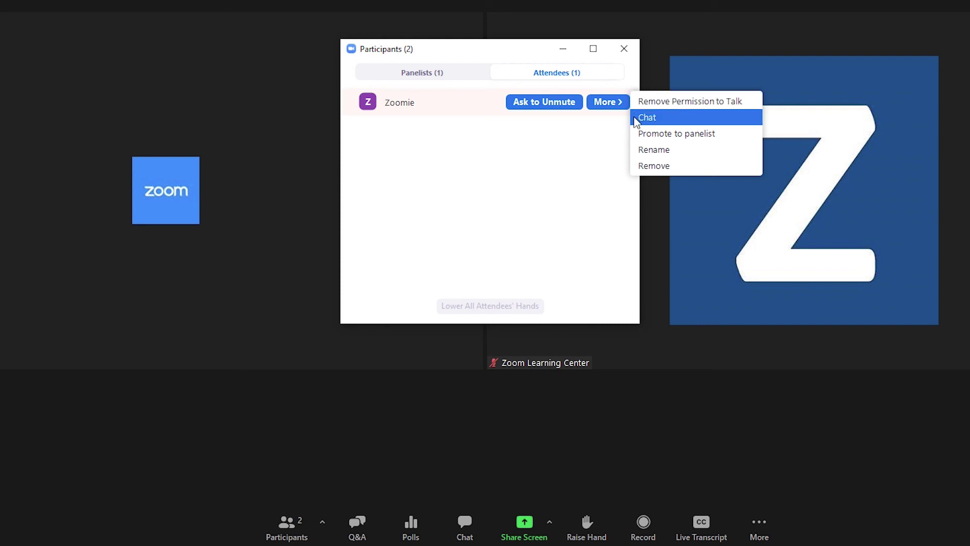
Promote Zoomie to panelist and show the new panelist's host and co-host options
left_click(633, 136)
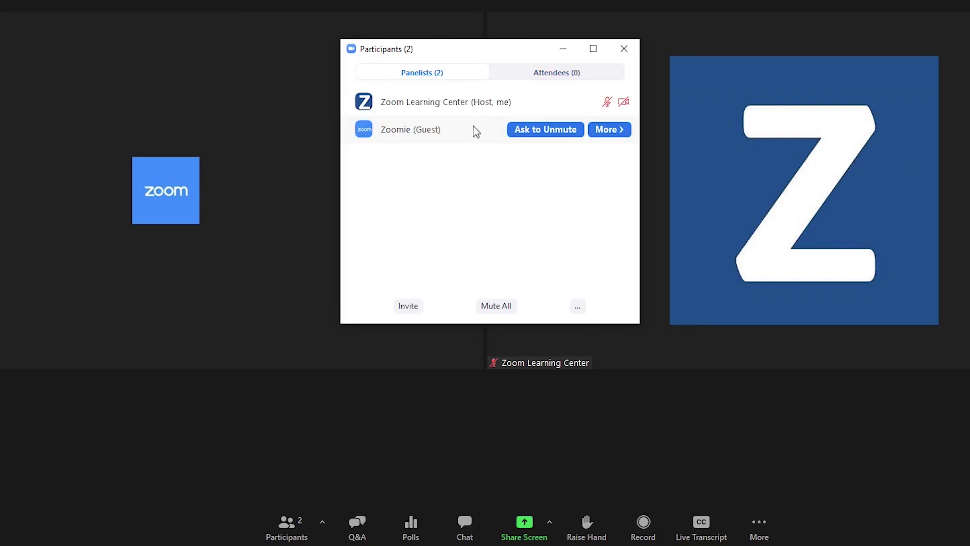
left_click(610, 135)
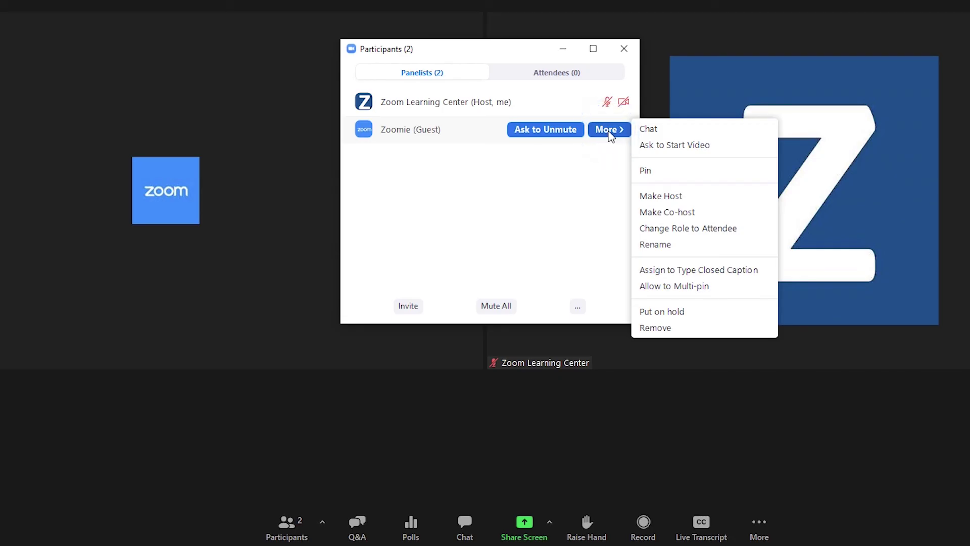